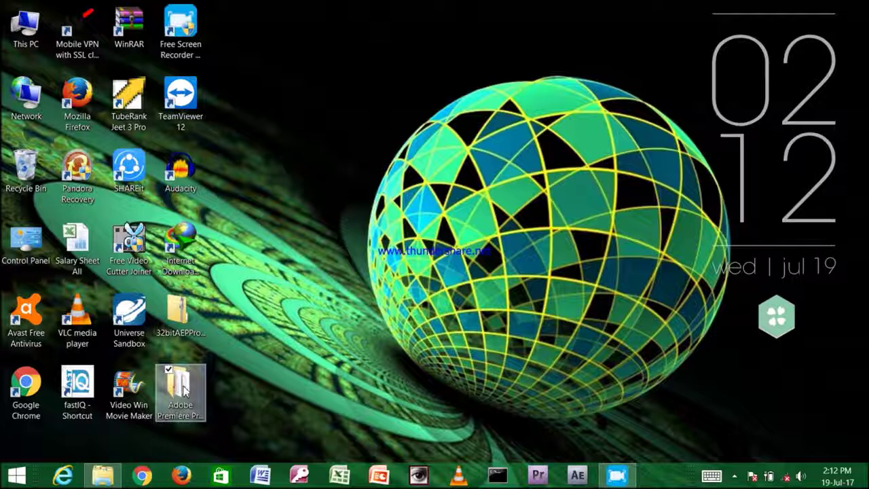
# Step: Open the Adobe Premiere download folder and its Adobe CS4 subfolder, then run Setup
pyautogui.doubleClick(185, 391)
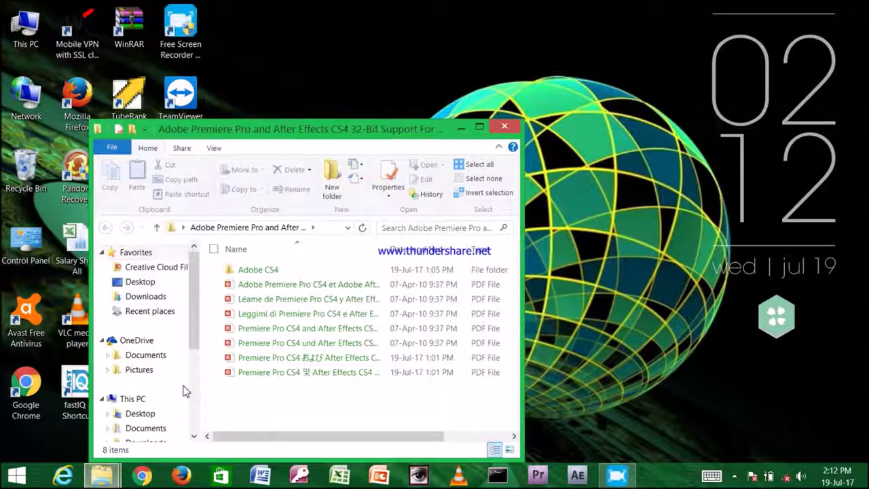
pyautogui.doubleClick(295, 268)
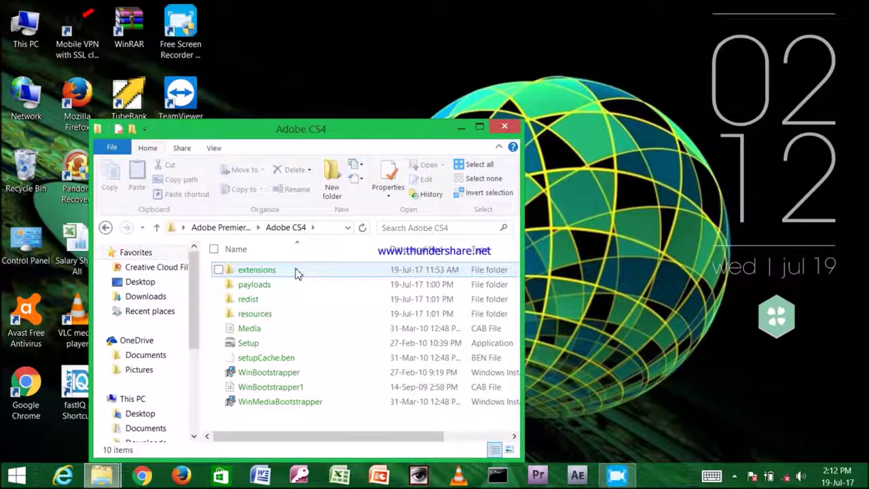
pyautogui.moveTo(281, 347)
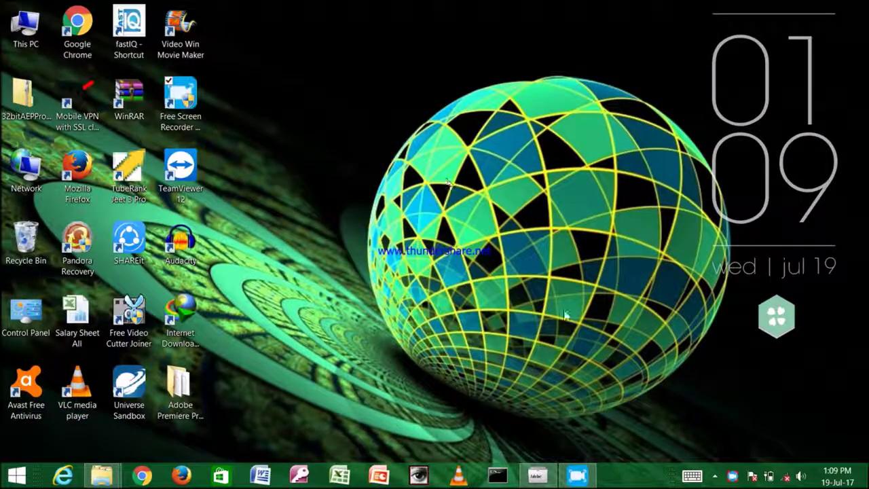
# Step: Choose the serial-number install option, scroll through the license agreement and accept it
pyautogui.click(535, 477)
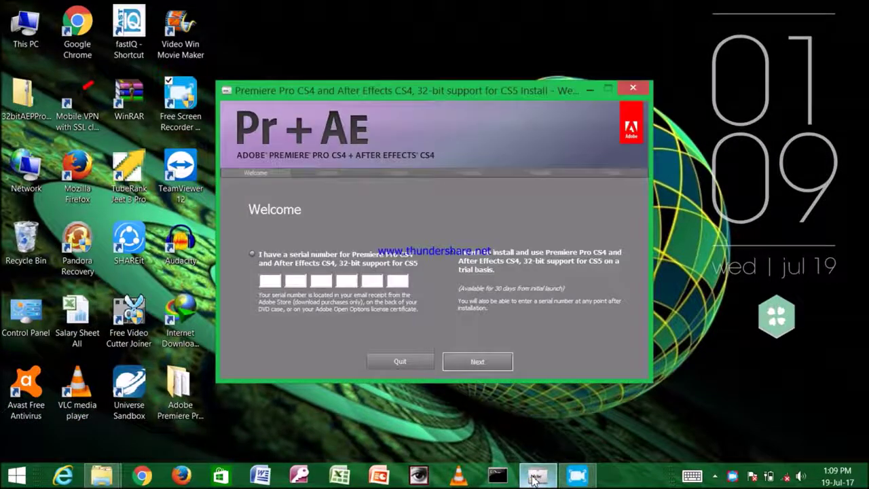
pyautogui.click(252, 255)
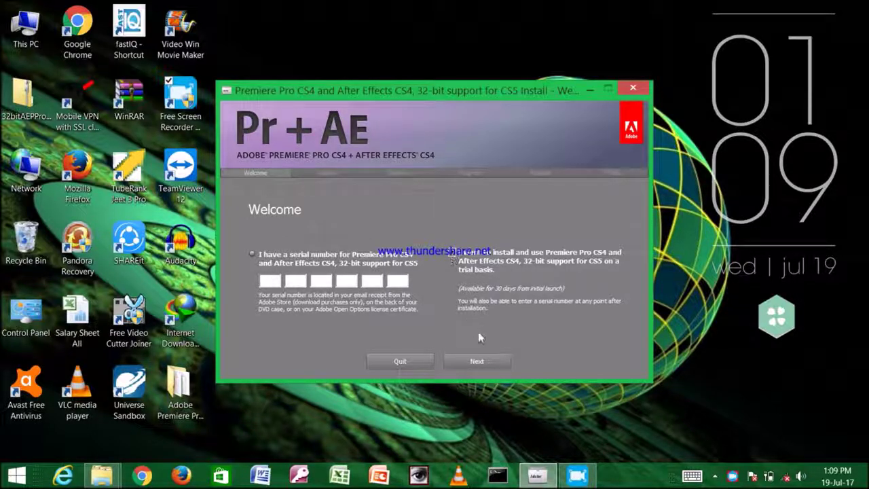
pyautogui.click(482, 361)
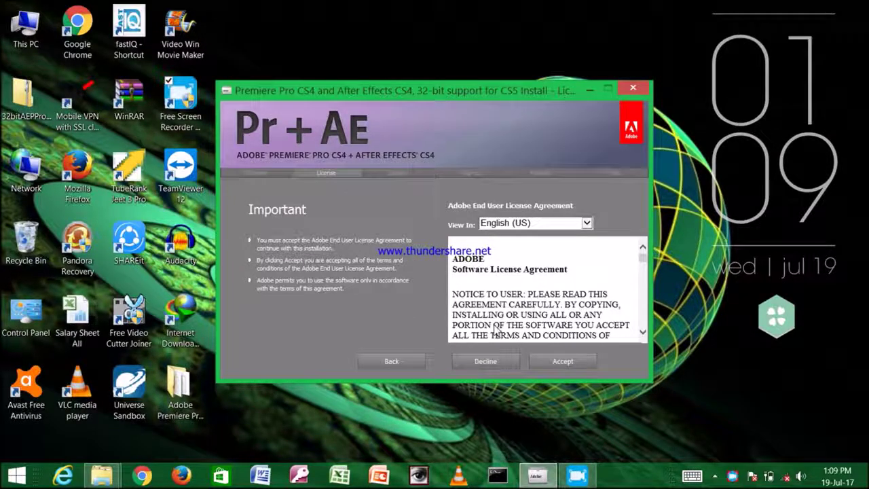
pyautogui.moveTo(642, 261); pyautogui.dragTo(648, 332)
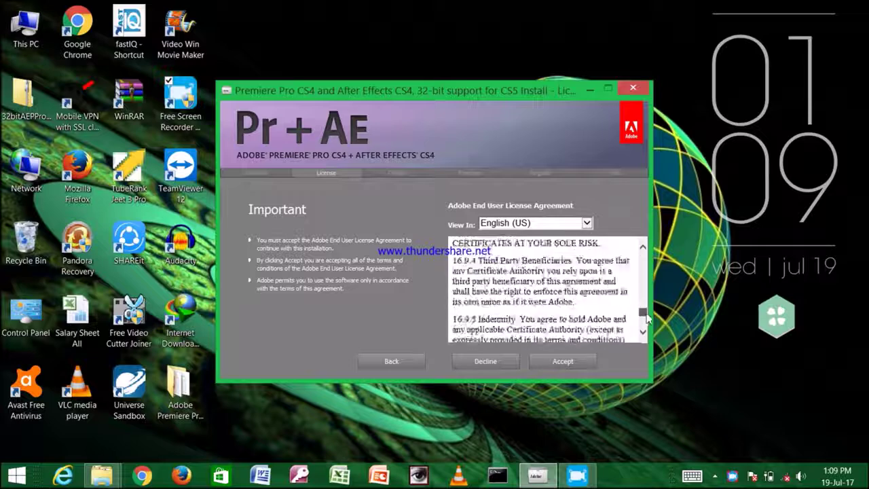
pyautogui.click(578, 362)
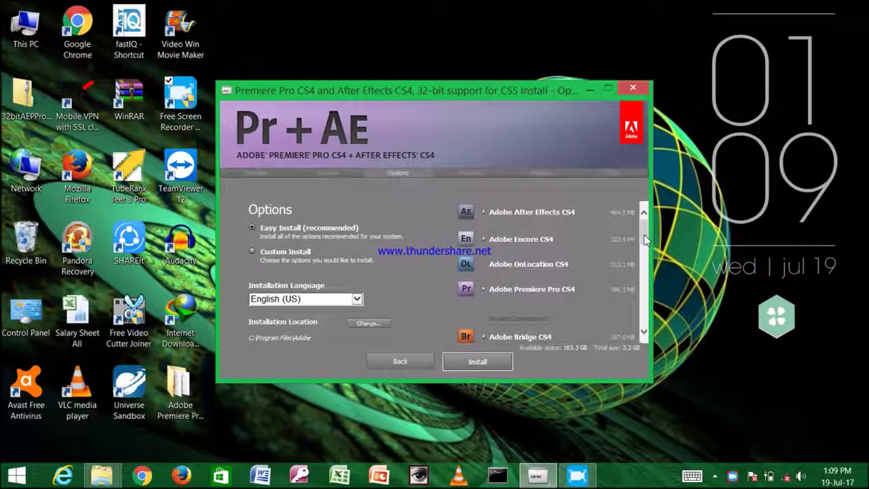
pyautogui.moveTo(646, 240)
pyautogui.mouseDown()
pyautogui.moveTo(645, 311)
pyautogui.moveTo(648, 235)
pyautogui.mouseUp()
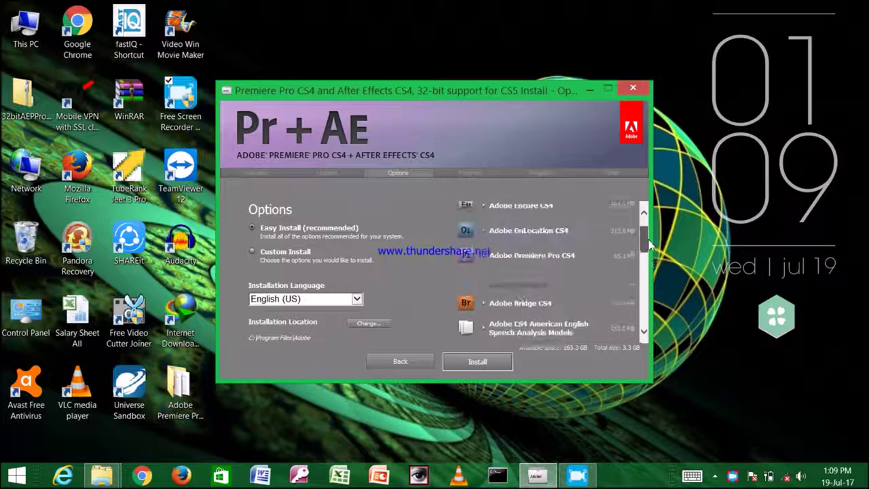
pyautogui.moveTo(648, 234); pyautogui.dragTo(647, 314)
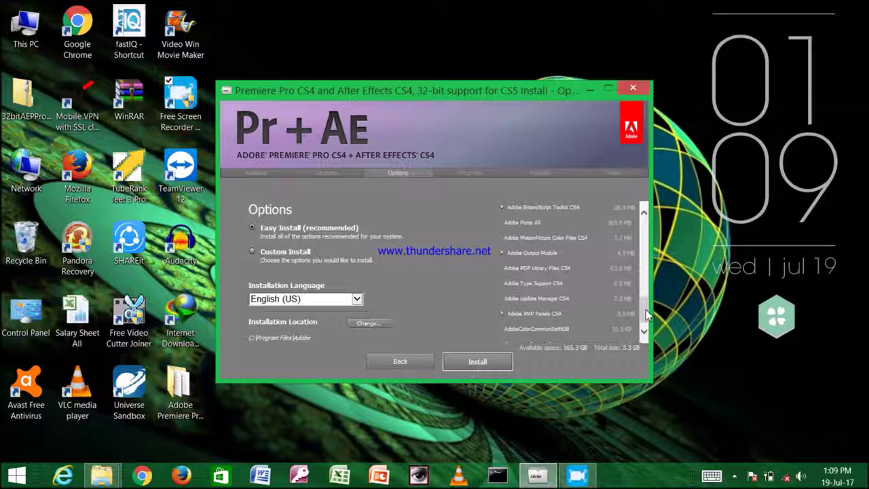
pyautogui.click(493, 365)
pyautogui.click(485, 363)
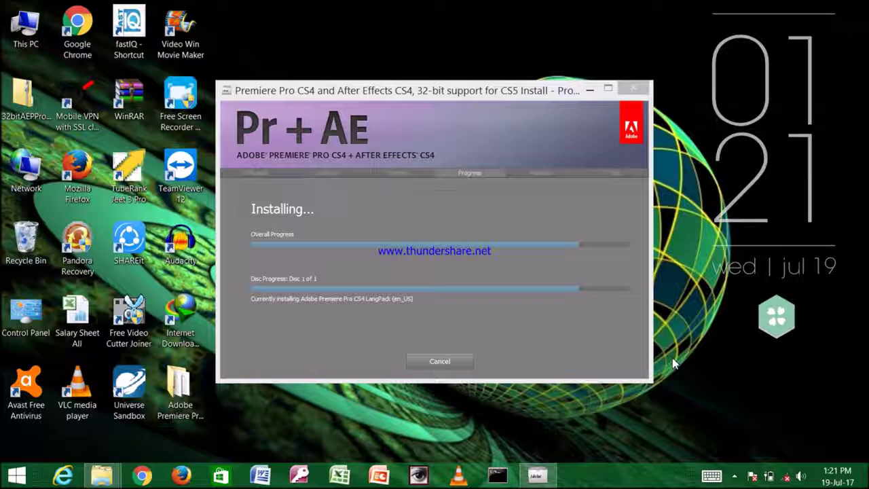
# Step: Pause the screen recorder during the Easy Install, then resume recording once installation completes
pyautogui.click(733, 474)
pyautogui.rightClick(702, 392)
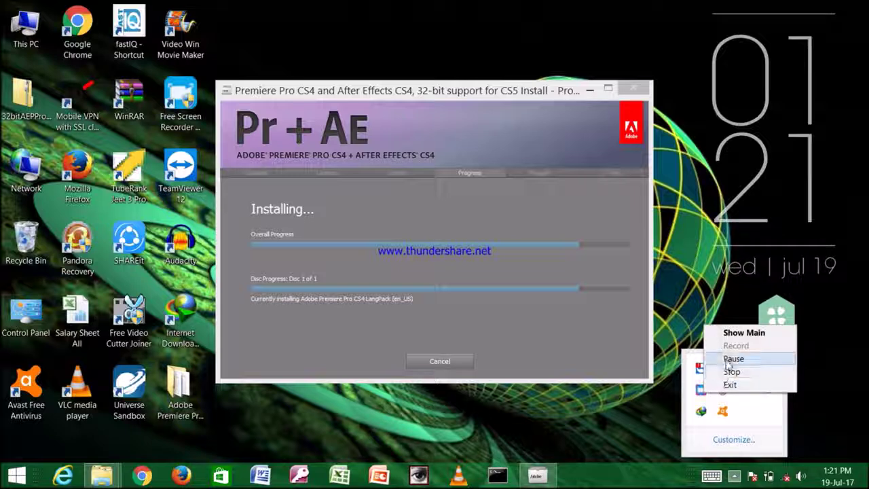
pyautogui.click(732, 359)
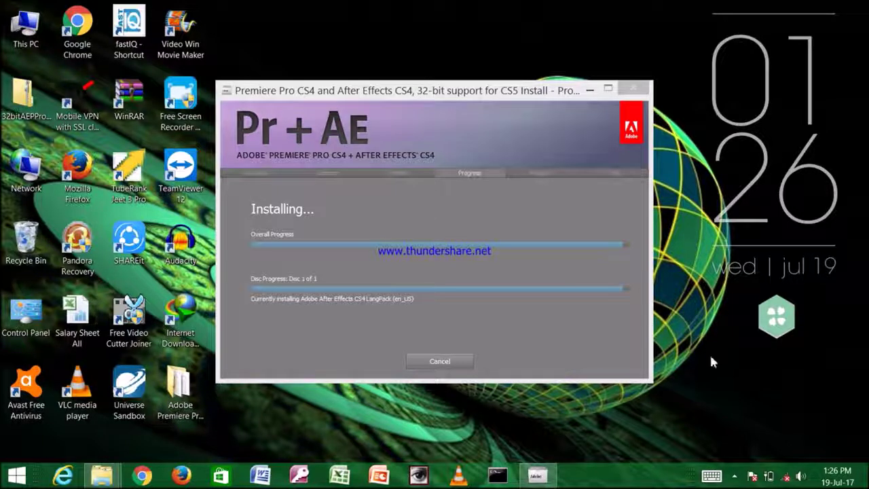
pyautogui.click(733, 477)
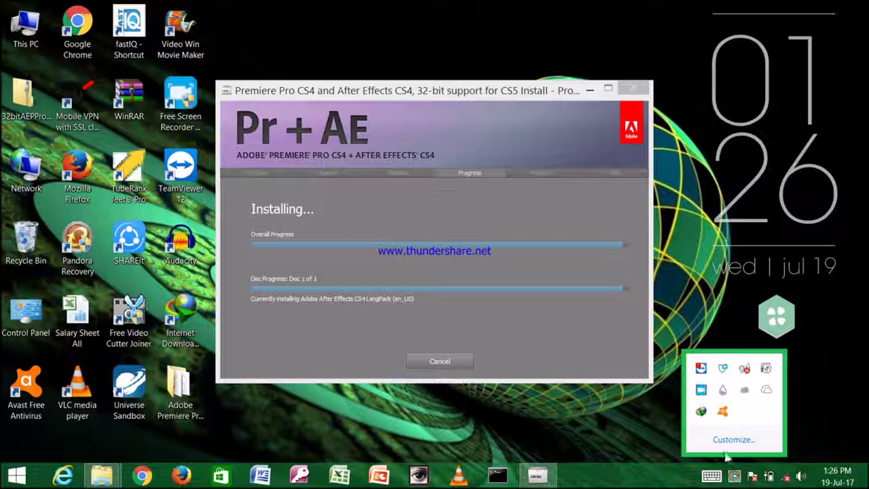
pyautogui.rightClick(702, 391)
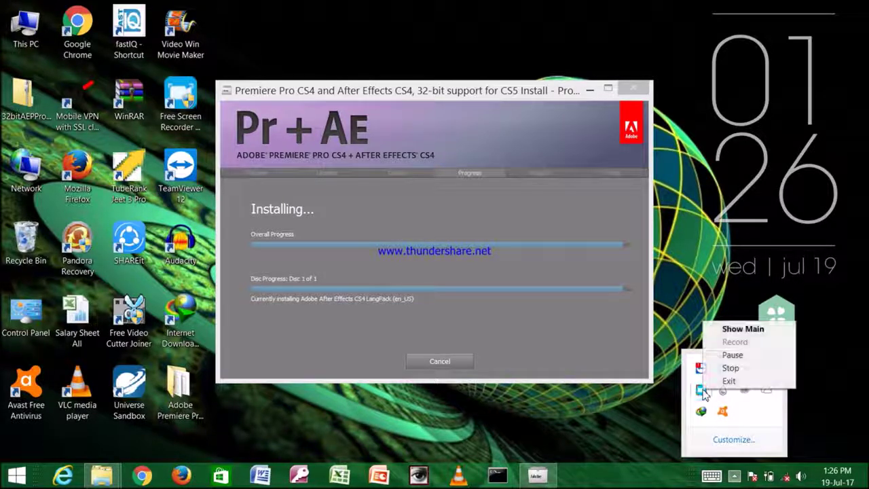
pyautogui.click(733, 354)
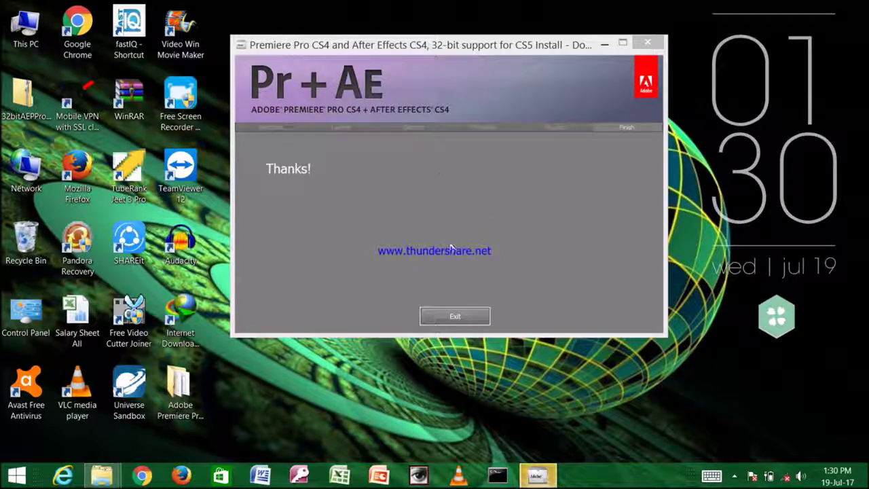
# Step: Exit the finished installer and refresh the desktop
pyautogui.click(466, 315)
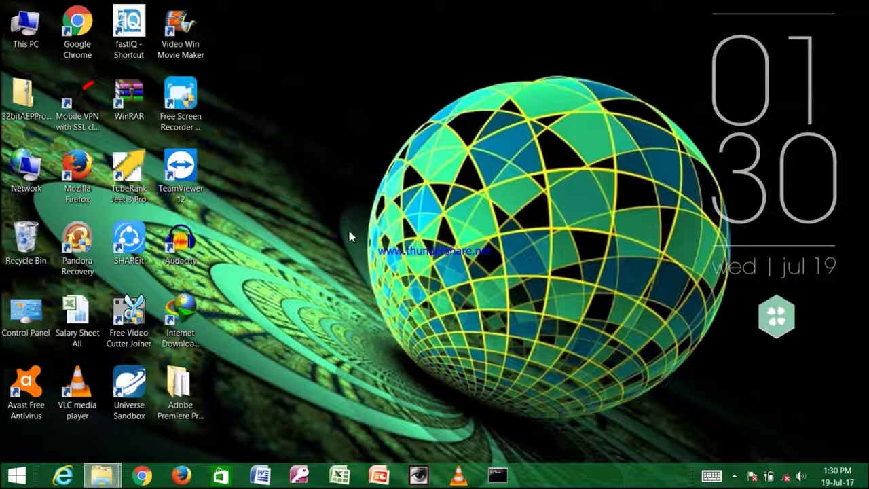
pyautogui.rightClick(362, 30)
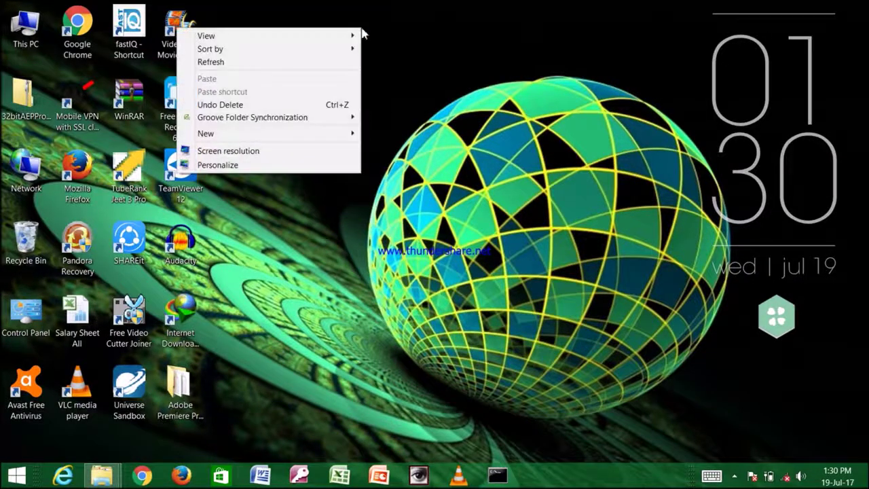
pyautogui.click(353, 63)
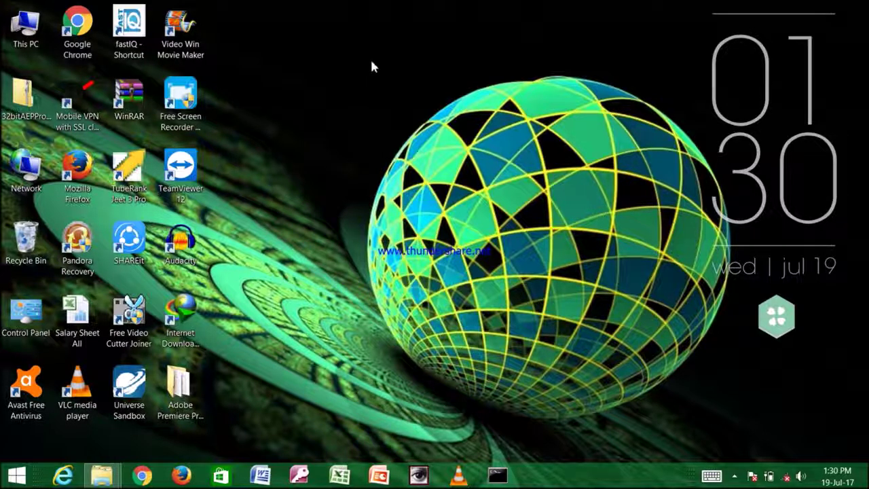
# Step: Pause the screen recording from the recorder's notification-area icon
pyautogui.rightClick(734, 477)
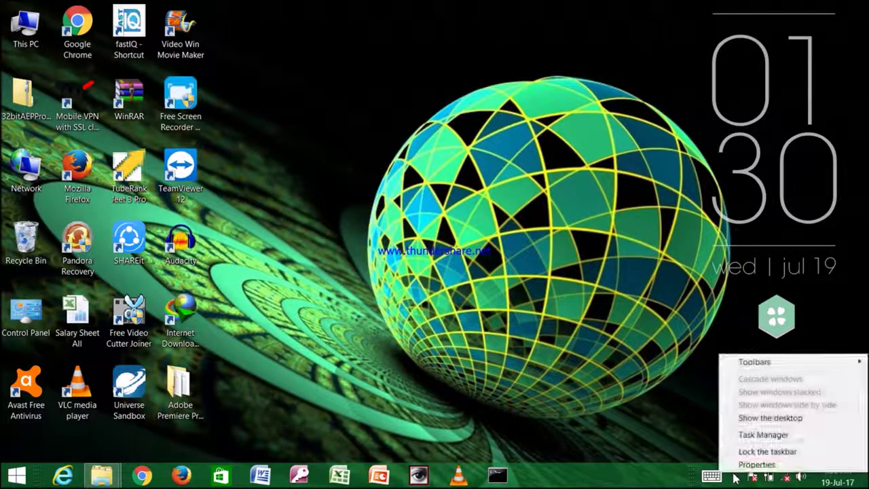
pyautogui.click(706, 440)
pyautogui.click(733, 477)
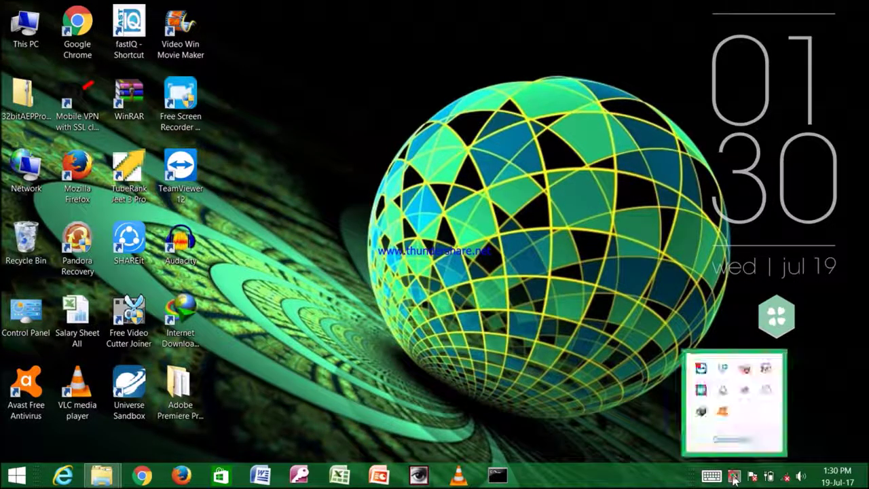
pyautogui.rightClick(701, 389)
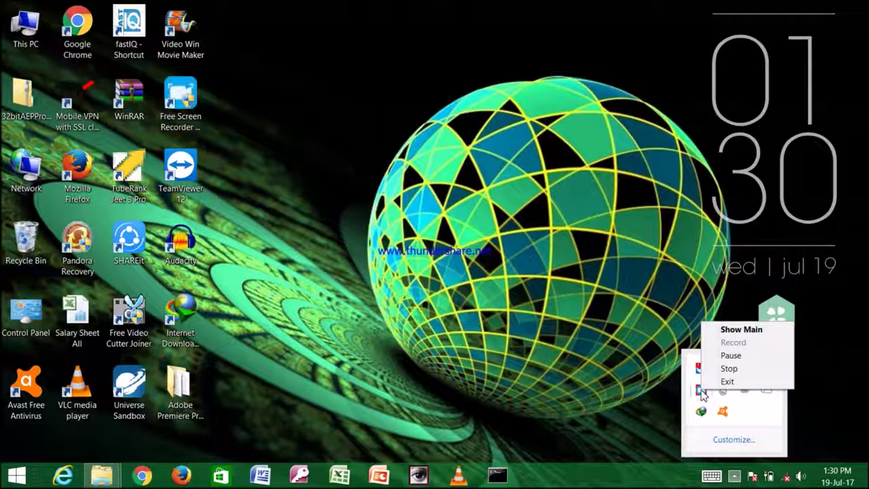
pyautogui.click(744, 357)
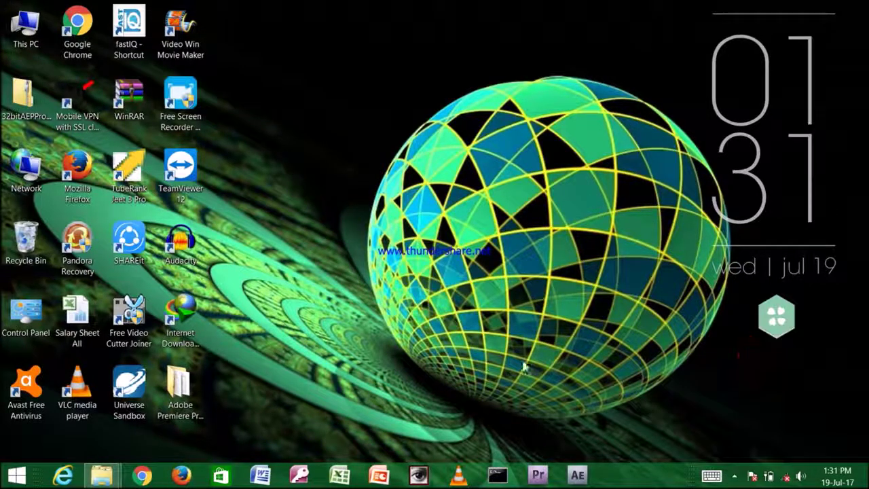
# Step: Launch Premiere Pro from the taskbar and dismiss Software Setup to continue on the 30-day trial
pyautogui.click(543, 480)
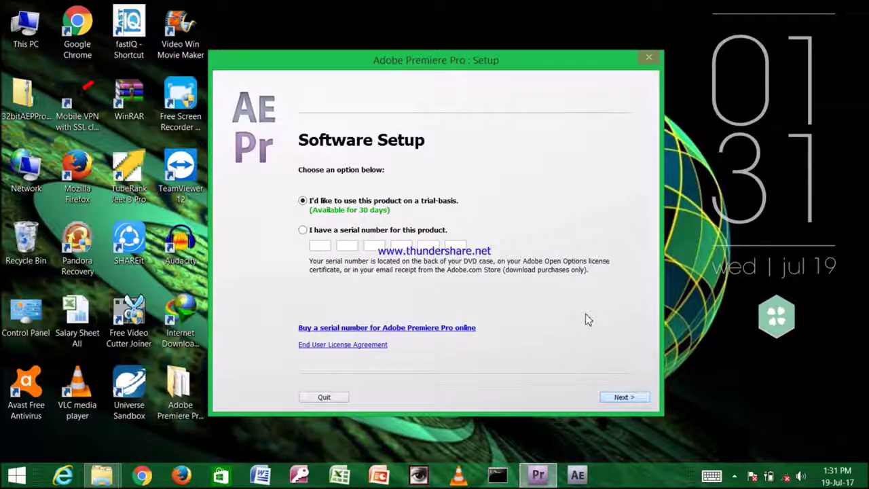
pyautogui.hotkey('alt', 'F4')
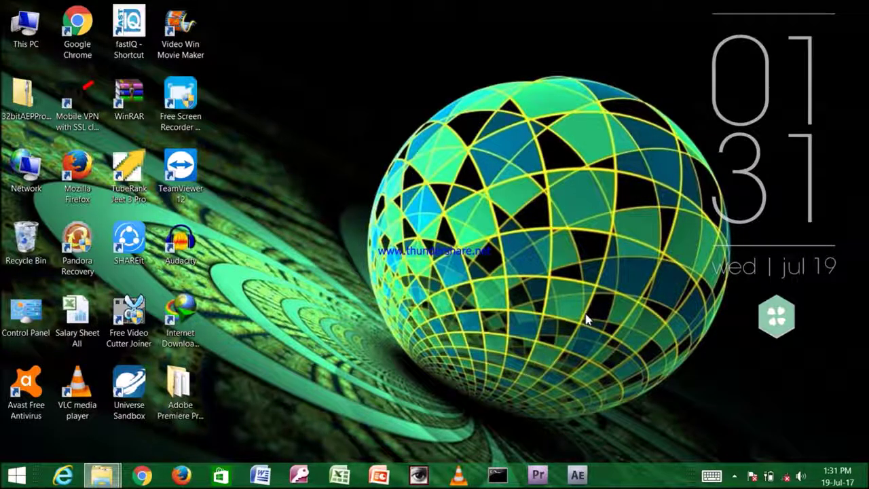
pyautogui.rightClick(356, 62)
# Step: Refresh the desktop and relaunch Premiere Pro from its Pr taskbar icon
pyautogui.click(347, 97)
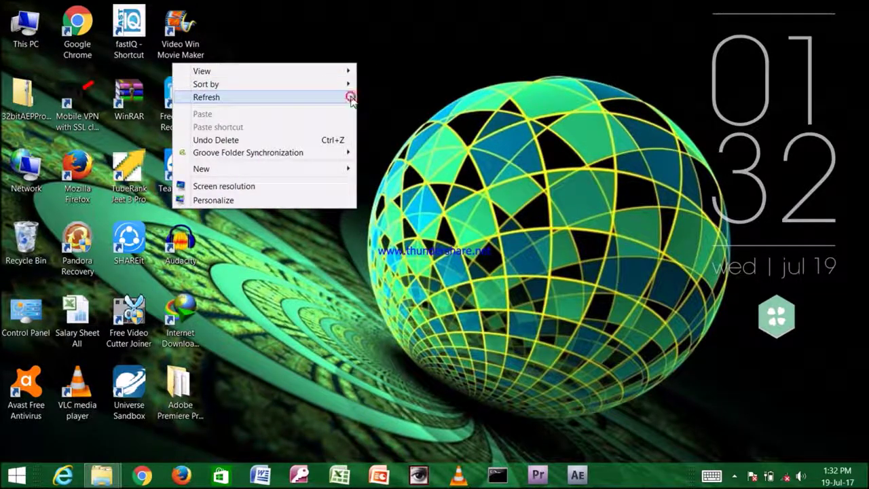
pyautogui.click(538, 476)
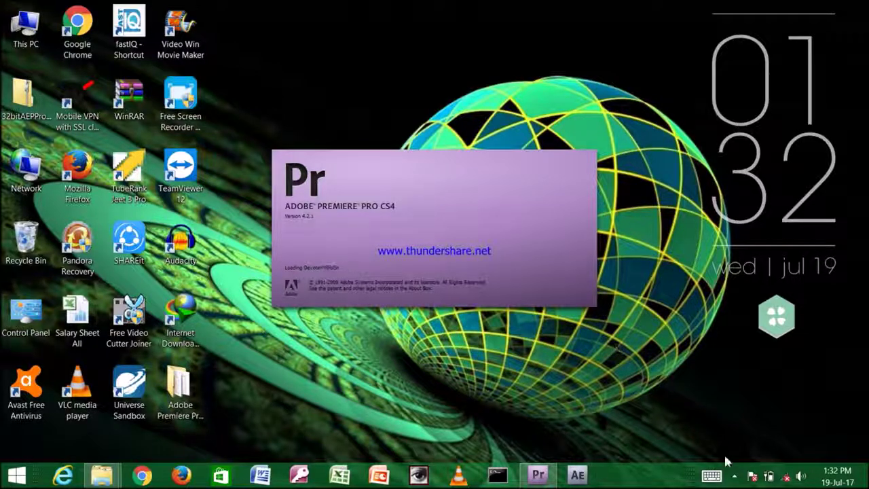
pyautogui.click(734, 475)
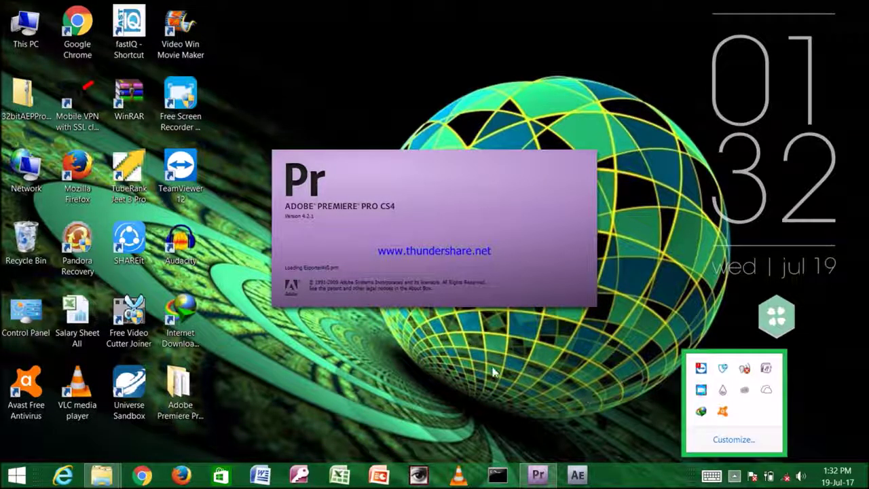
# Step: Close the hidden-icons popup while Premiere Pro's splash screen loads to the Welcome window
pyautogui.click(414, 371)
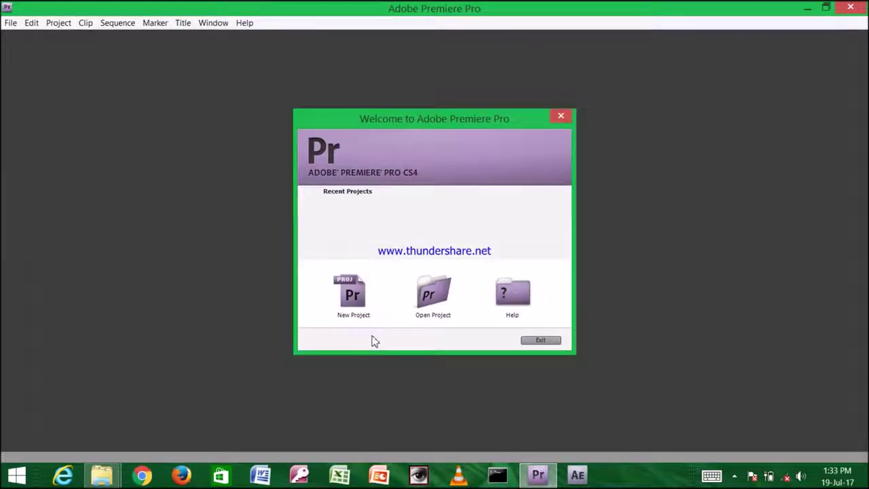
# Step: Create an Untitled project with default settings, cancelling the New Sequence dialog
pyautogui.click(361, 299)
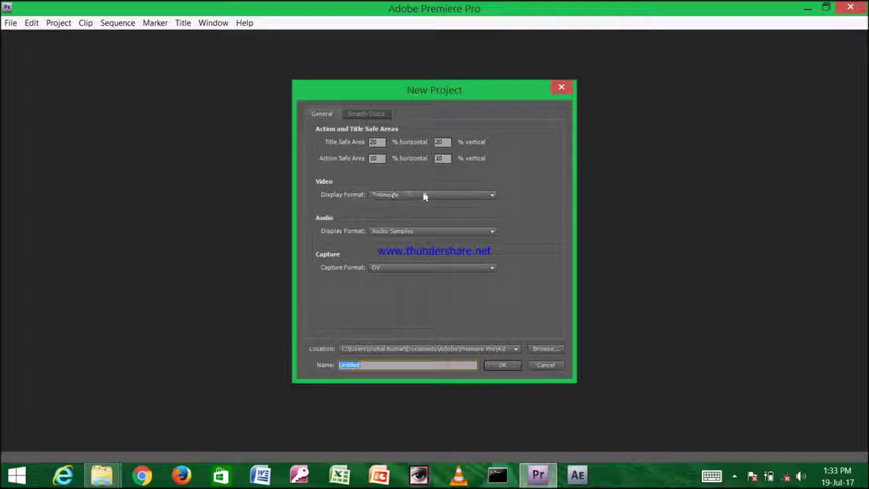
pyautogui.click(506, 365)
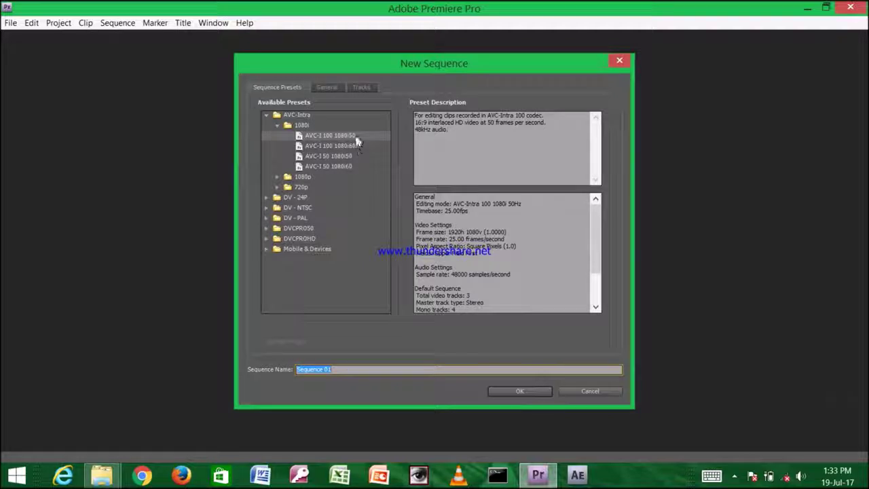
pyautogui.click(587, 393)
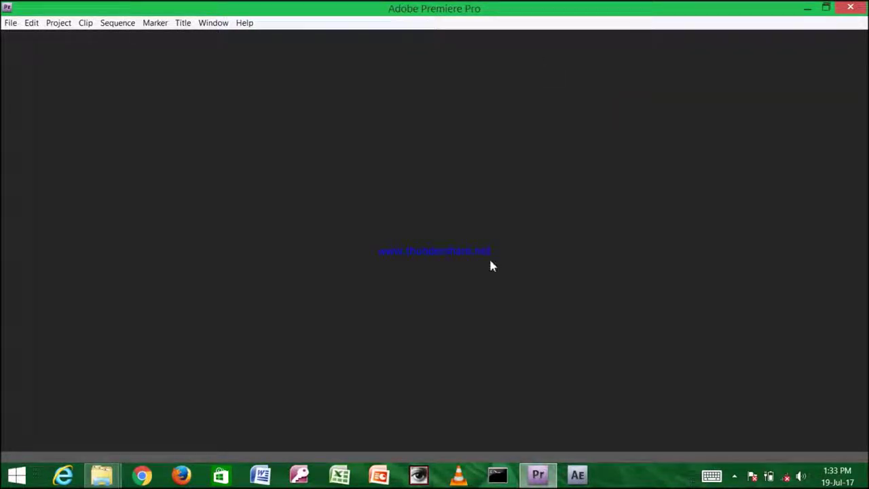
pyautogui.click(10, 23)
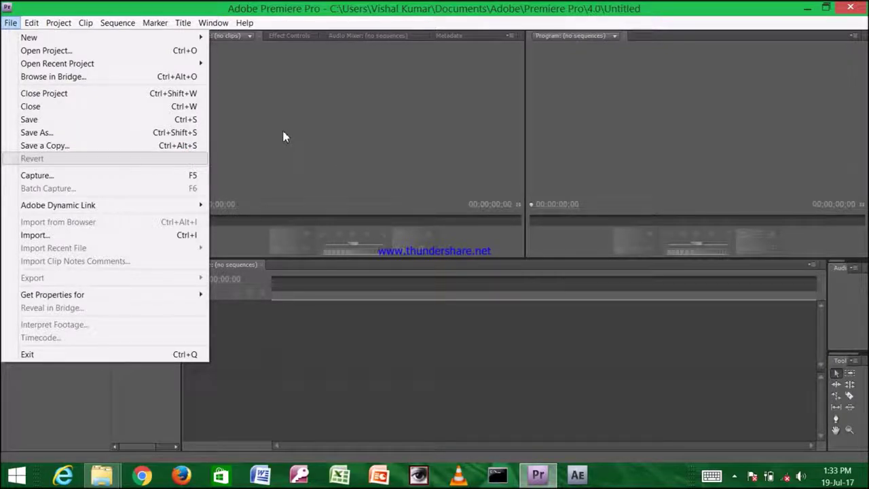
# Step: Close the File menu and minimize the empty Premiere Pro workspace
pyautogui.click(234, 151)
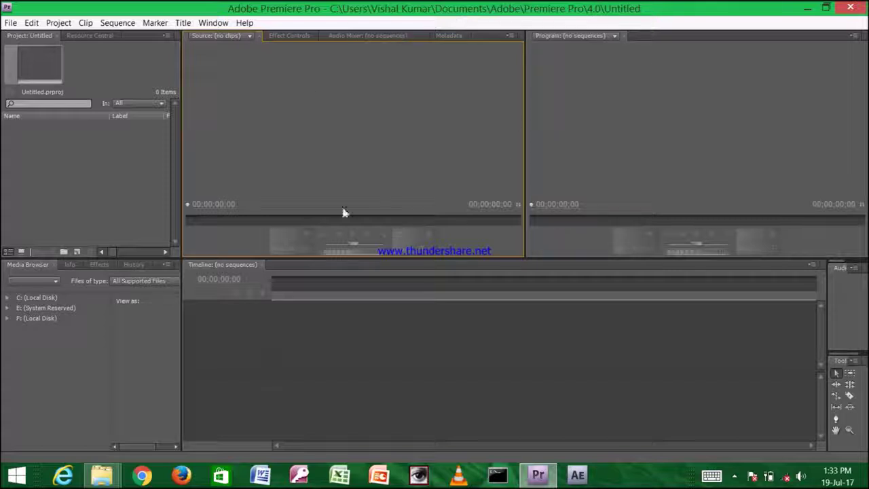
pyautogui.click(807, 8)
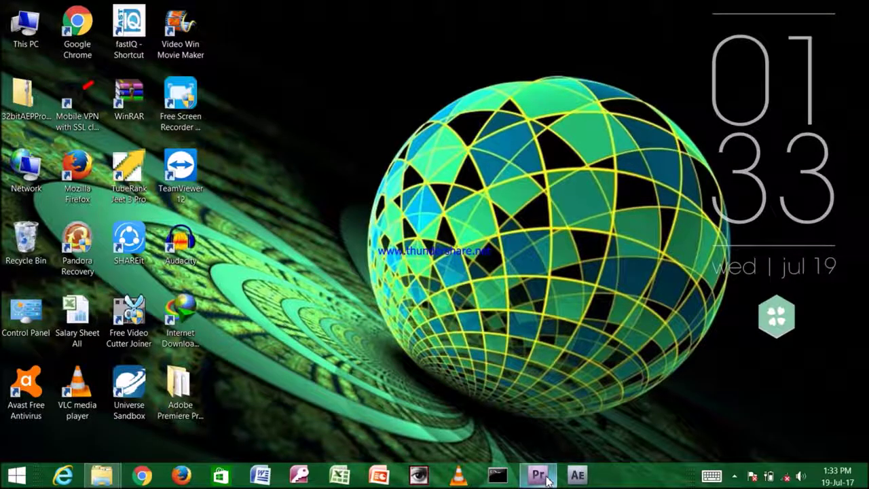
pyautogui.rightClick(547, 480)
# Step: Close Premiere Pro, launch After Effects from the taskbar, refresh the desktop, and continue with the trial version
pyautogui.click(533, 444)
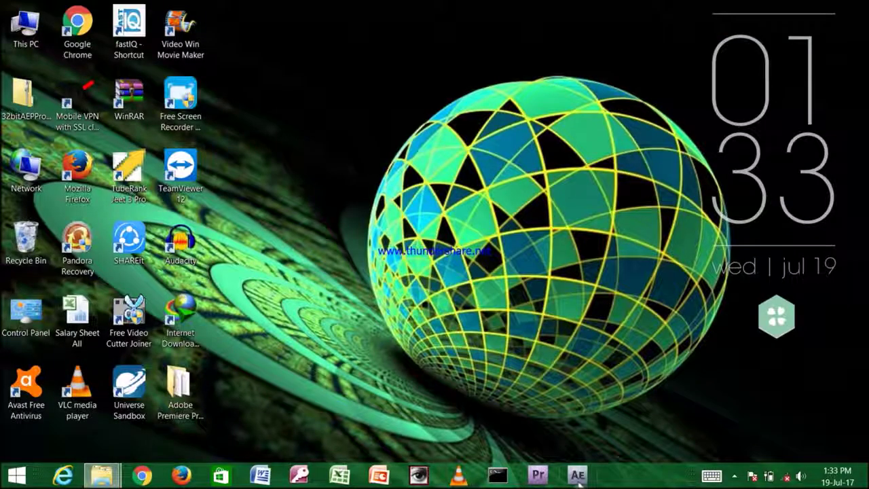
pyautogui.click(578, 477)
pyautogui.rightClick(324, 54)
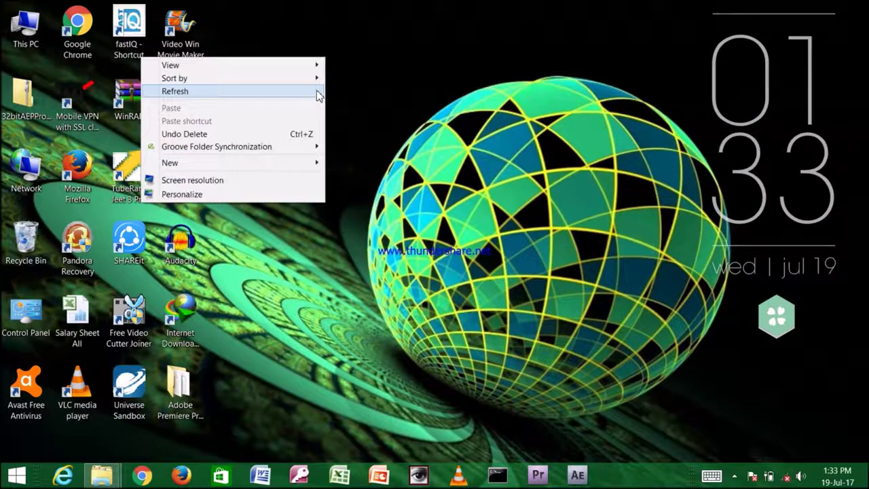
pyautogui.click(319, 91)
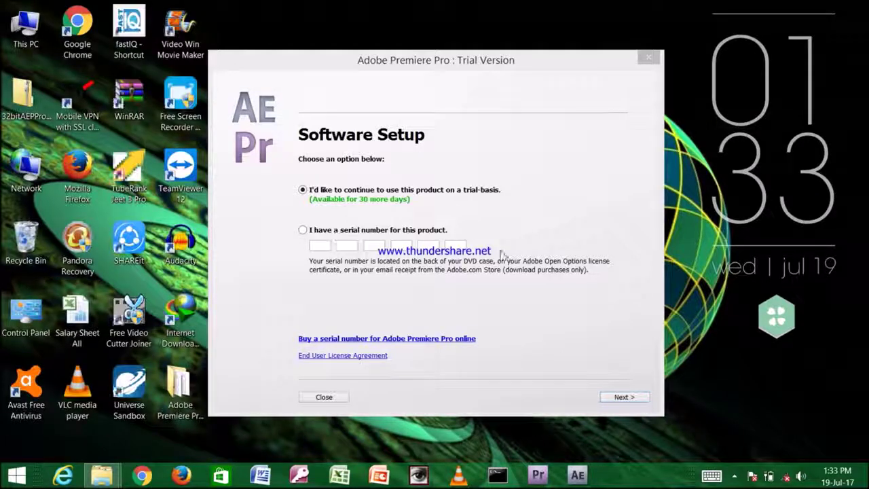
pyautogui.click(621, 398)
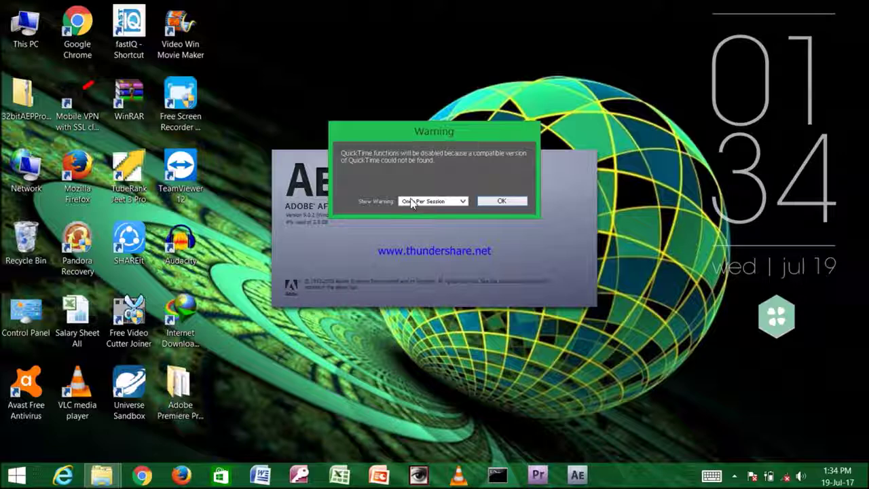
# Step: Dismiss the QuickTime warning so After Effects CS4 loads an Untitled Project
pyautogui.click(501, 201)
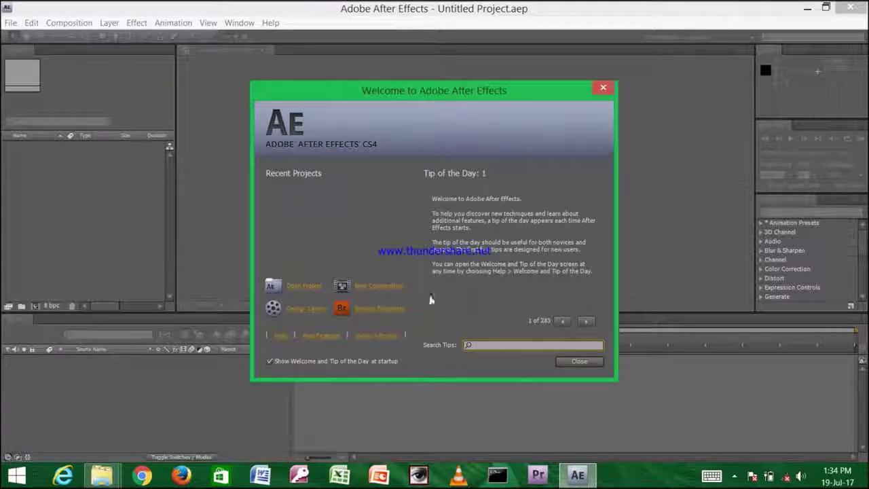
# Step: Close the After Effects Welcome screen, then exit After Effects CS4 to the desktop
pyautogui.click(579, 361)
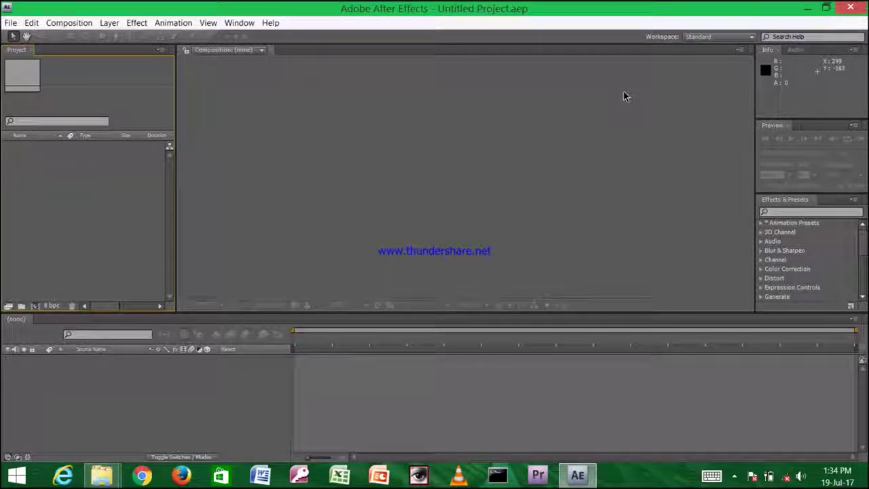
pyautogui.click(842, 9)
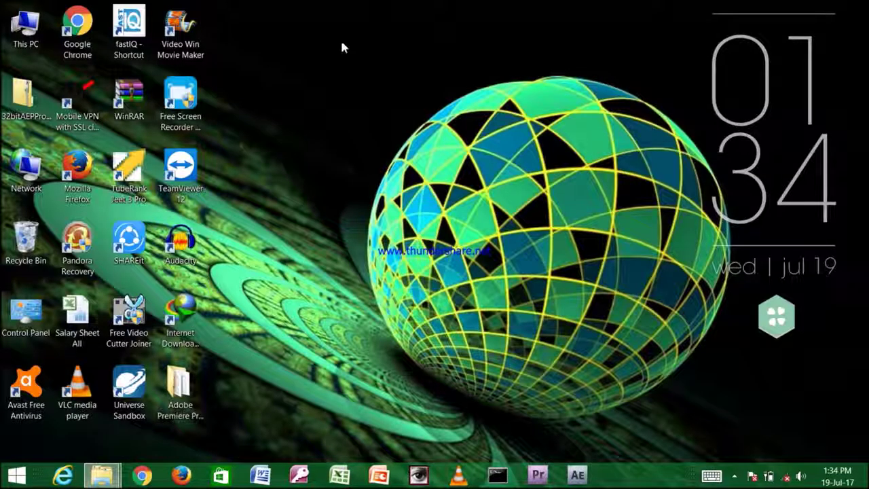
pyautogui.rightClick(334, 45)
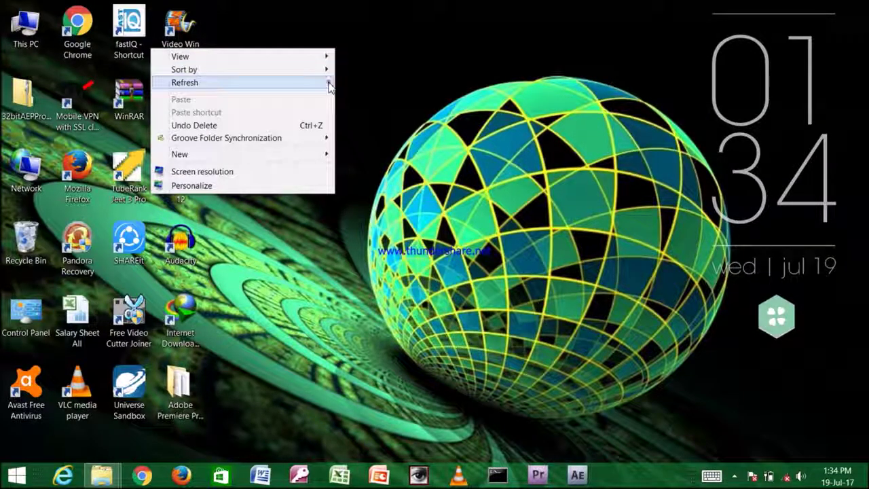
pyautogui.click(327, 80)
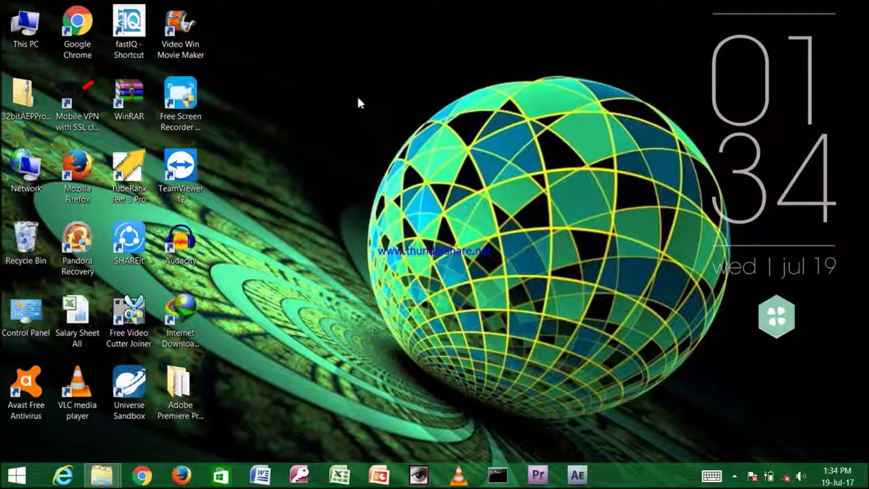